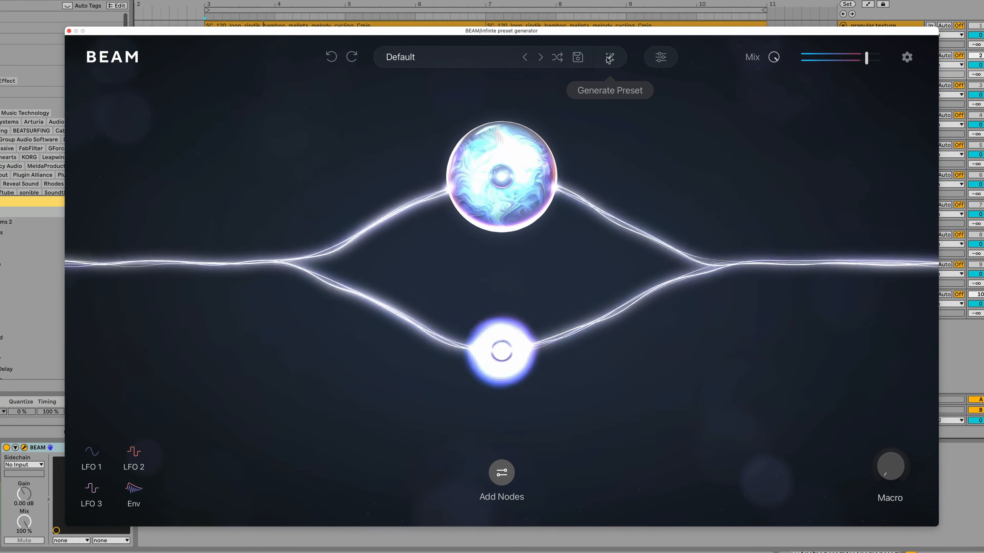
- Generate several random presets in a row with Generate Preset
{"action": "left_click", "coordinate": [609, 58]}
{"action": "left_click", "coordinate": [609, 59]}
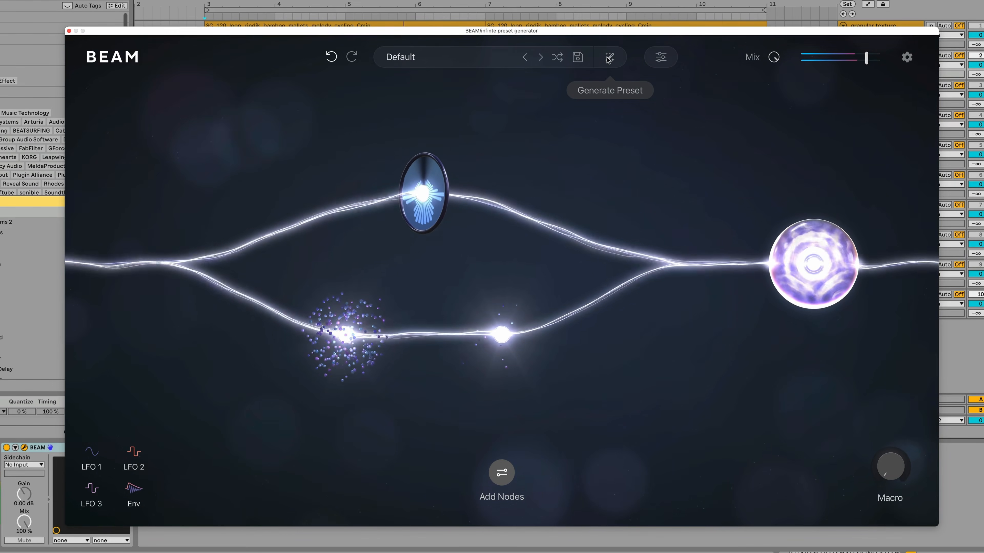
{"action": "left_click", "coordinate": [609, 58]}
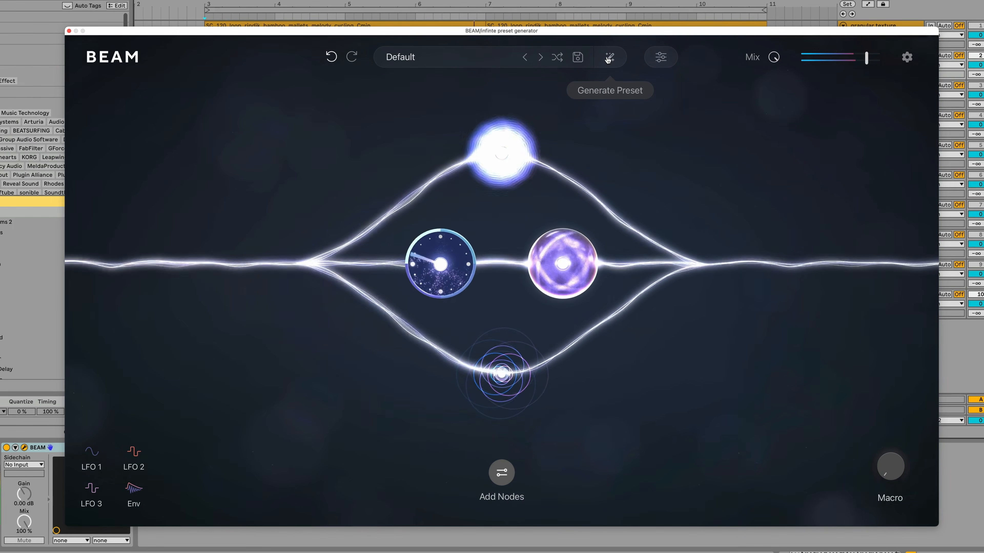
{"action": "left_click", "coordinate": [608, 58]}
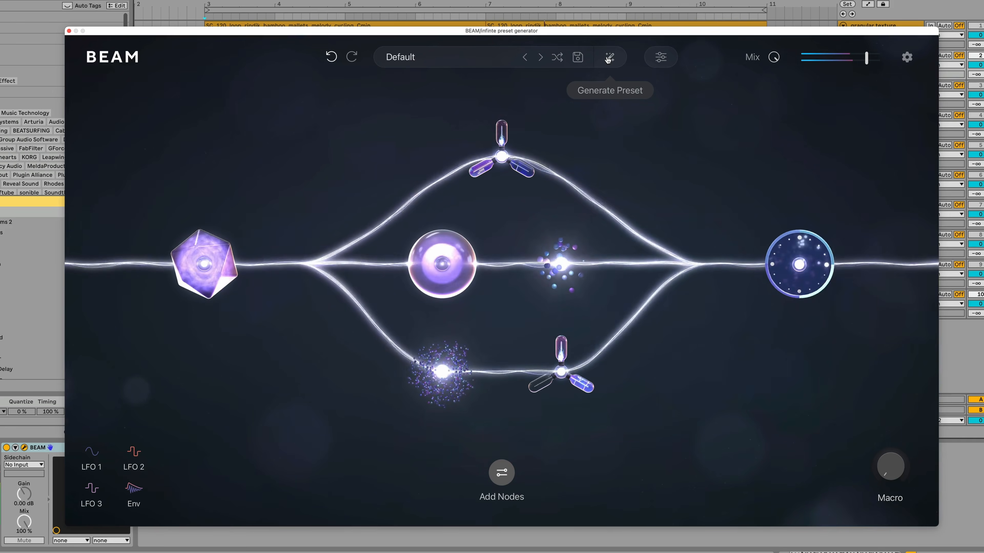
{"action": "left_click", "coordinate": [609, 58]}
{"action": "left_click", "coordinate": [609, 58]}
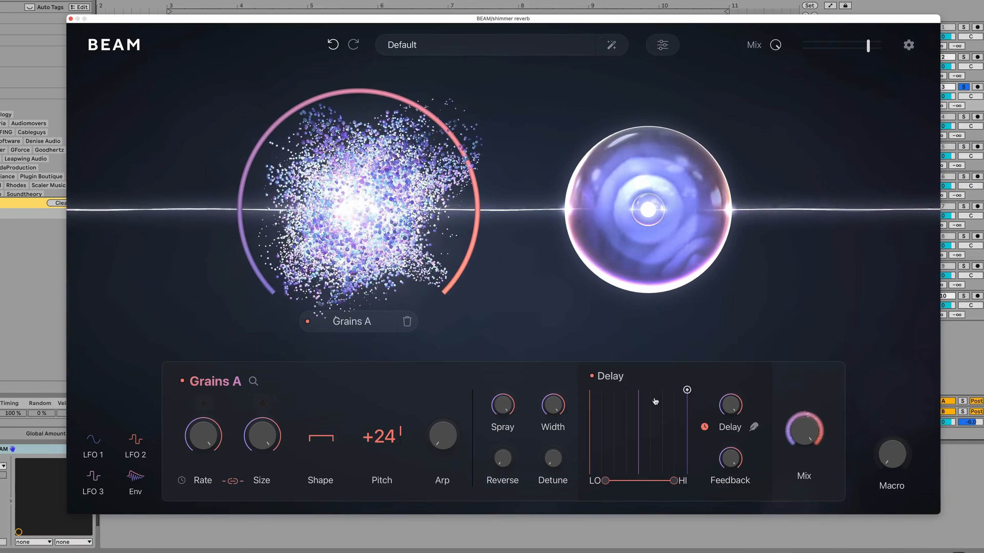
- Adjust the Grains A delay graph by moving its point up and to the right
{"action": "left_click_drag", "start_coordinate": [674, 400], "coordinate": [715, 370]}
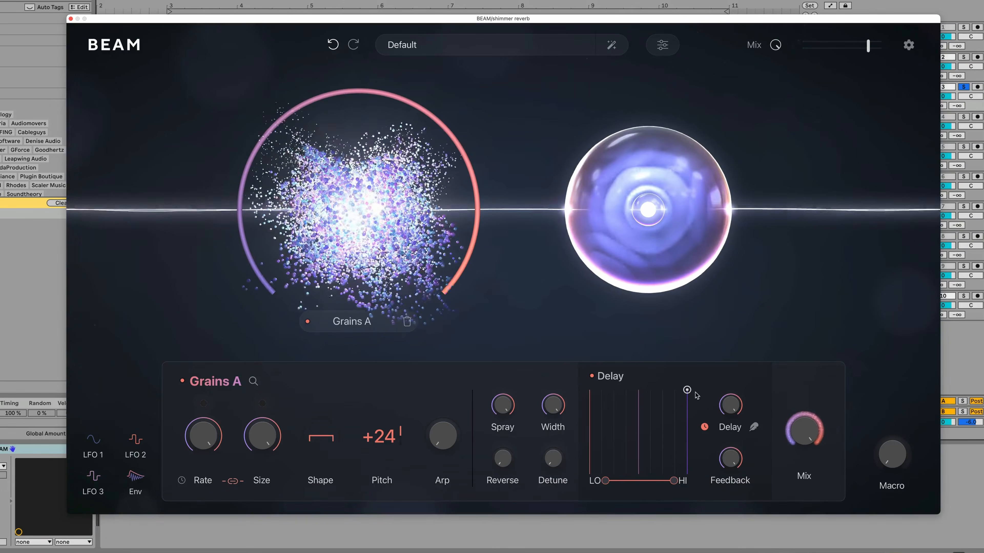
- Bypass the Space A node, then switch the Grains A node off and back on to compare
{"action": "left_click", "coordinate": [597, 322]}
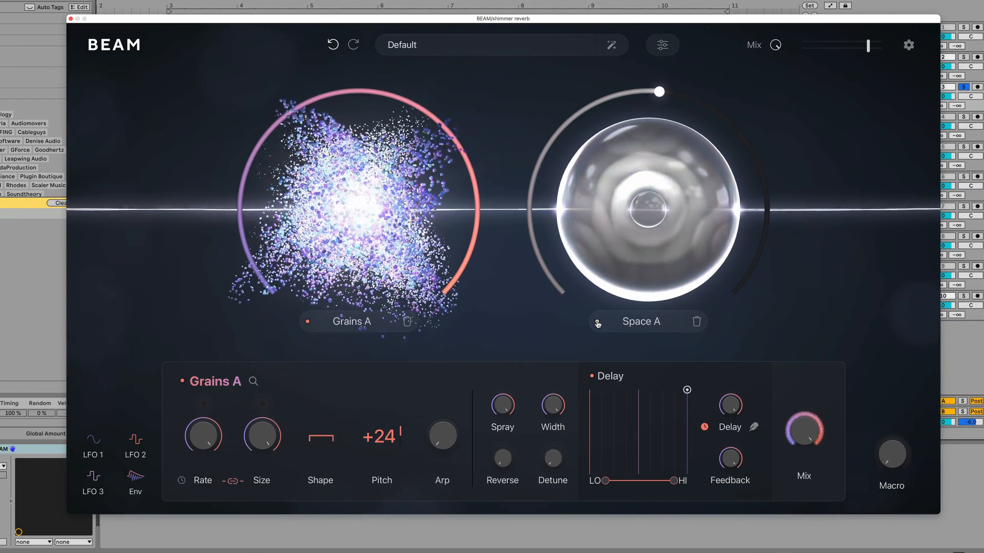
{"action": "left_click", "coordinate": [308, 322]}
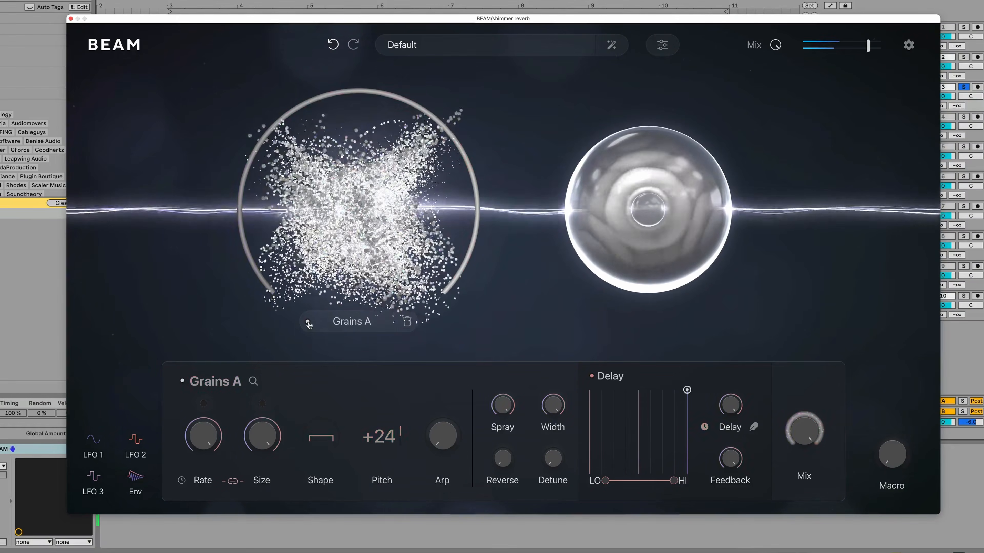
{"action": "left_click", "coordinate": [308, 321]}
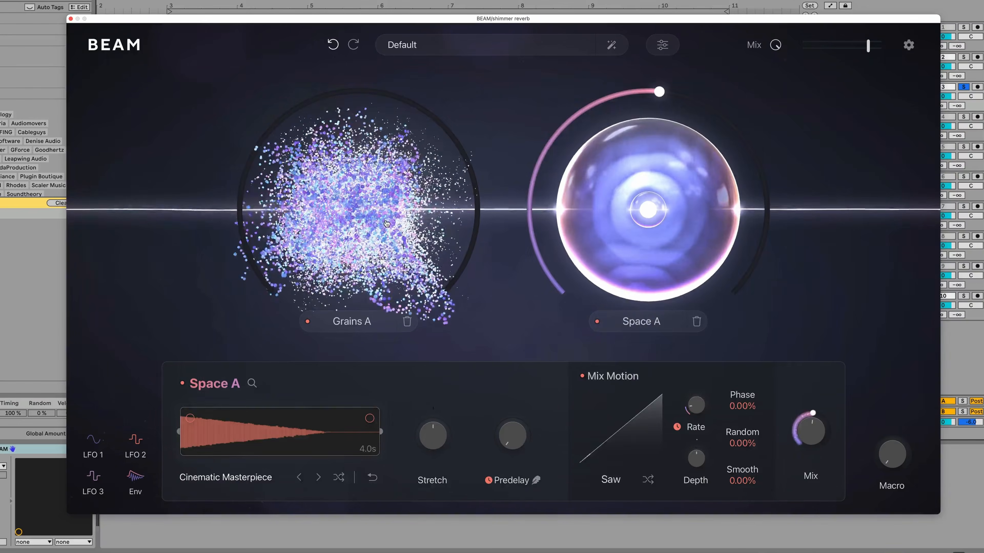
{"action": "left_click", "coordinate": [386, 224]}
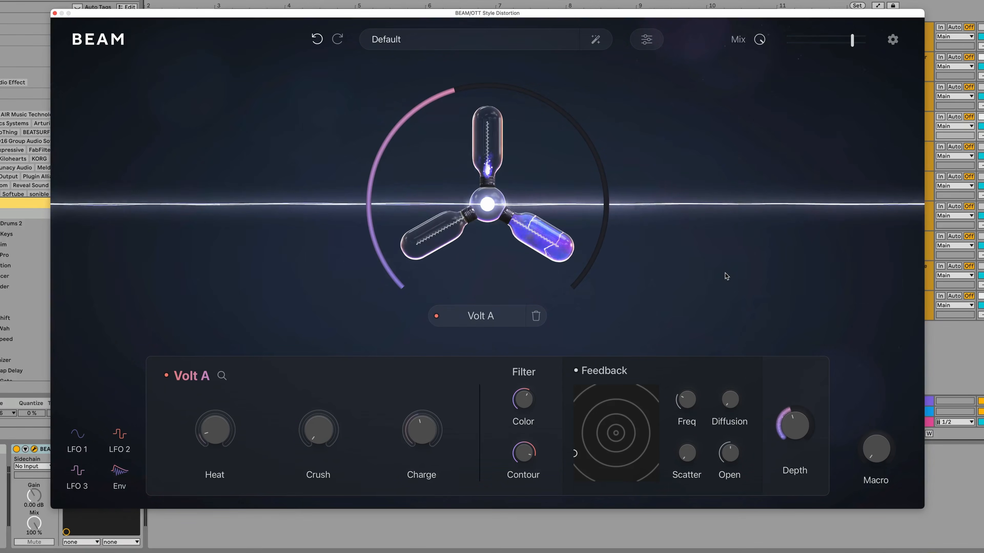
- Toggle the Volt A node and set its Charge to about 0.47 and Depth to about 72.7%
{"action": "left_click", "coordinate": [166, 376]}
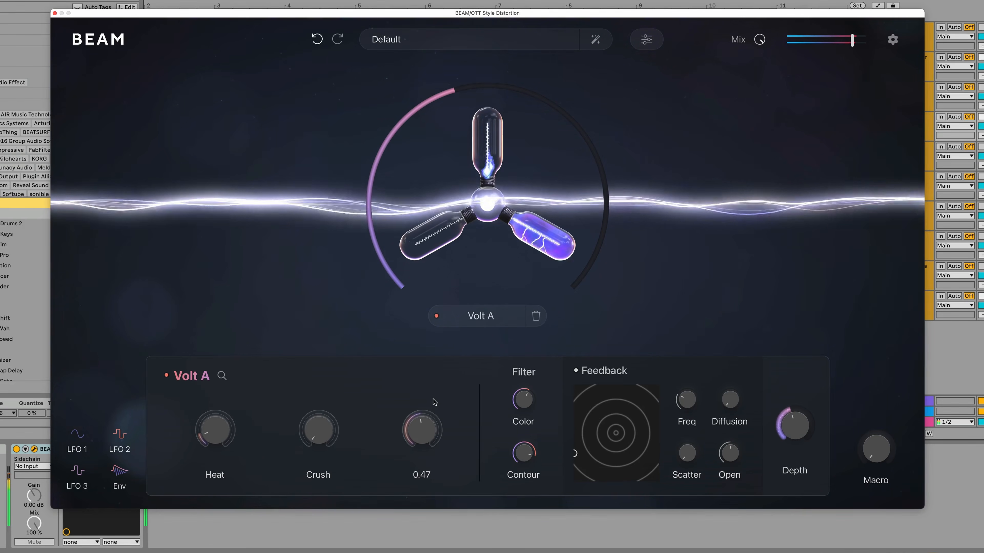
{"action": "left_click_drag", "start_coordinate": [434, 399], "coordinate": [433, 413]}
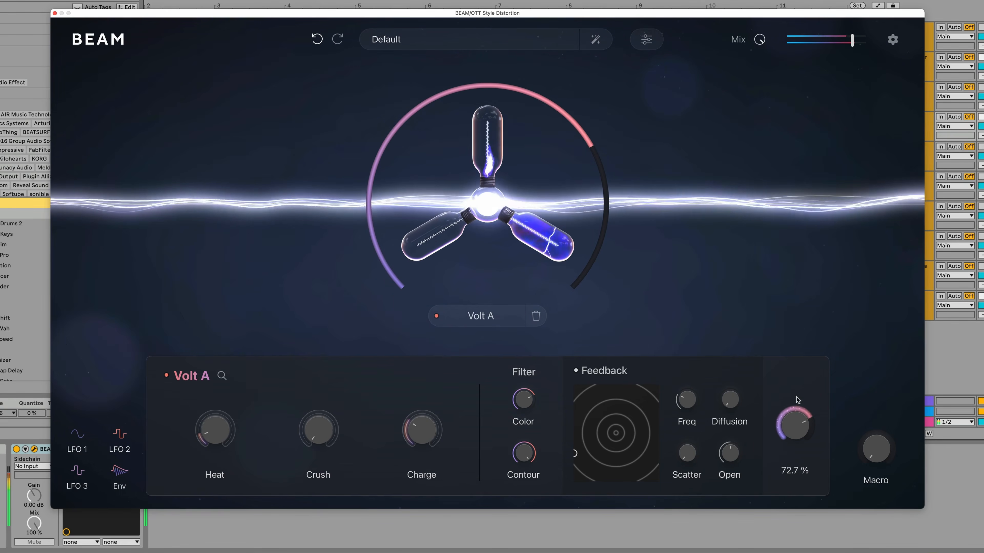
{"action": "left_click_drag", "start_coordinate": [799, 393], "coordinate": [797, 396]}
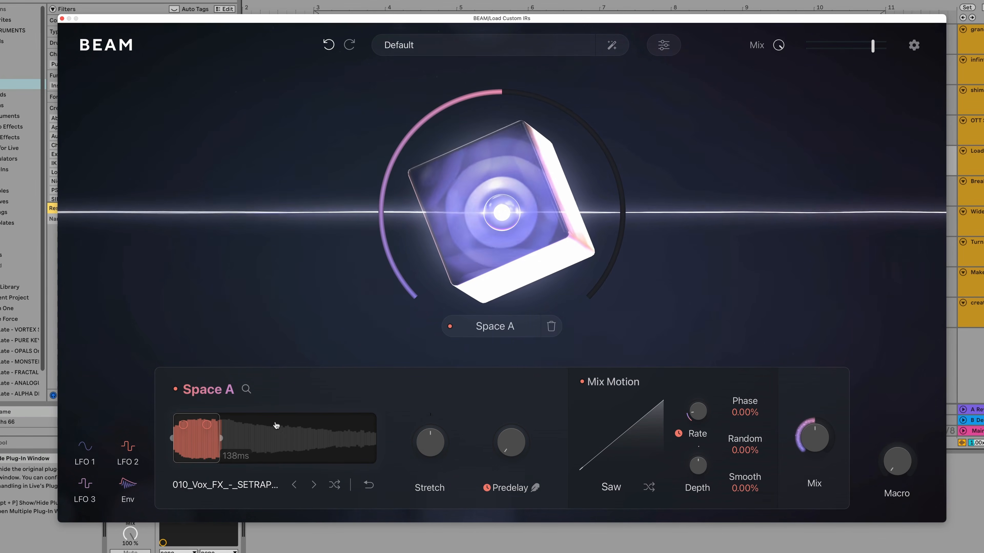
- Open the Space A impulse browser and open the User Imported folder
{"action": "left_click", "coordinate": [246, 389]}
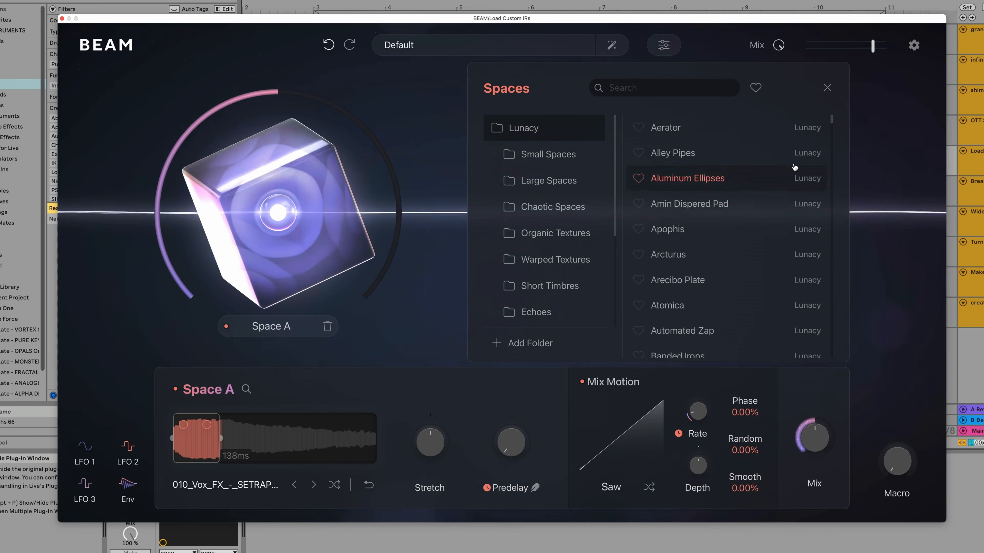
{"action": "scroll", "coordinate": [563, 199], "scroll_direction": "down", "scroll_amount": 5}
{"action": "scroll", "coordinate": [561, 214], "scroll_direction": "up", "scroll_amount": 5}
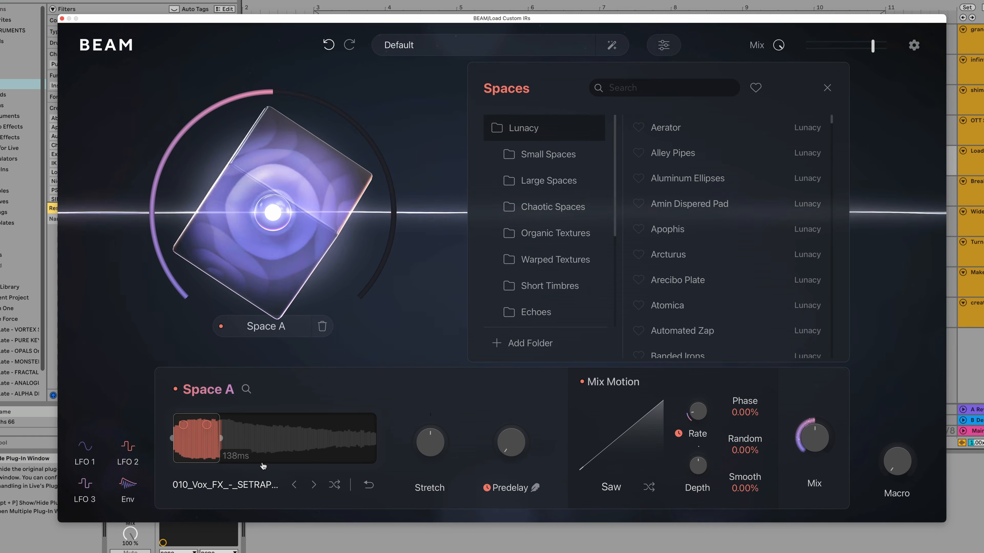
{"action": "scroll", "coordinate": [538, 294], "scroll_direction": "down", "scroll_amount": 5}
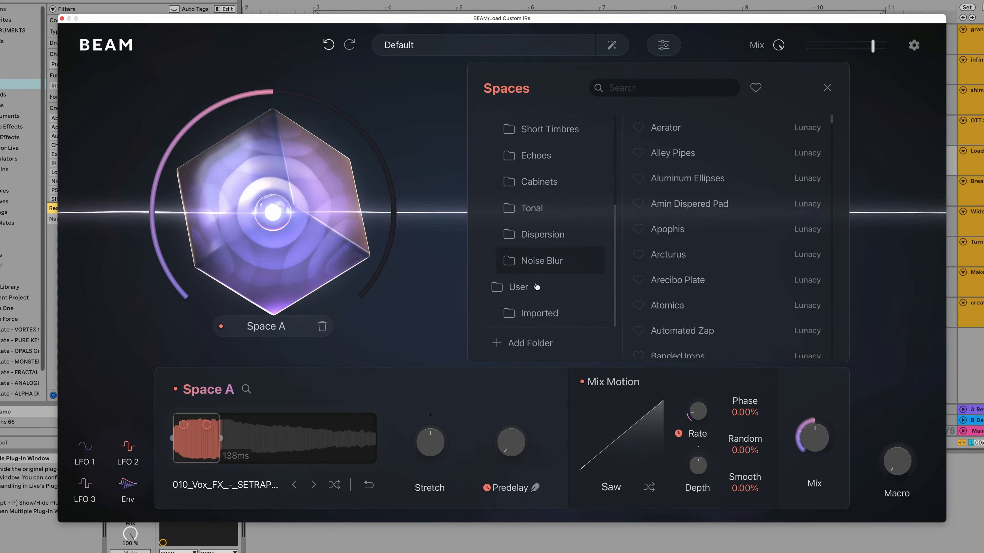
{"action": "left_click", "coordinate": [534, 313]}
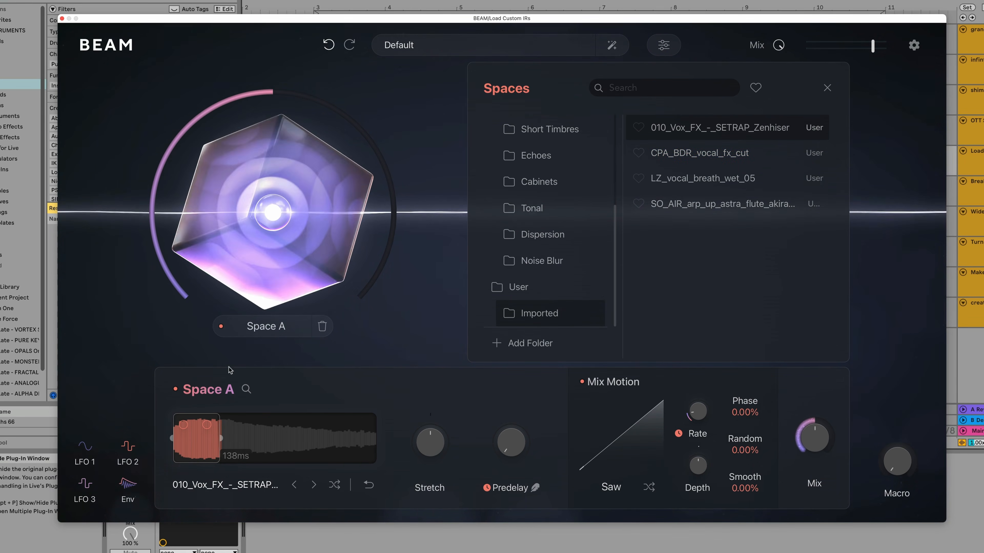
- Bypass Space A and re-enable it to compare the effect
{"action": "left_click", "coordinate": [176, 390]}
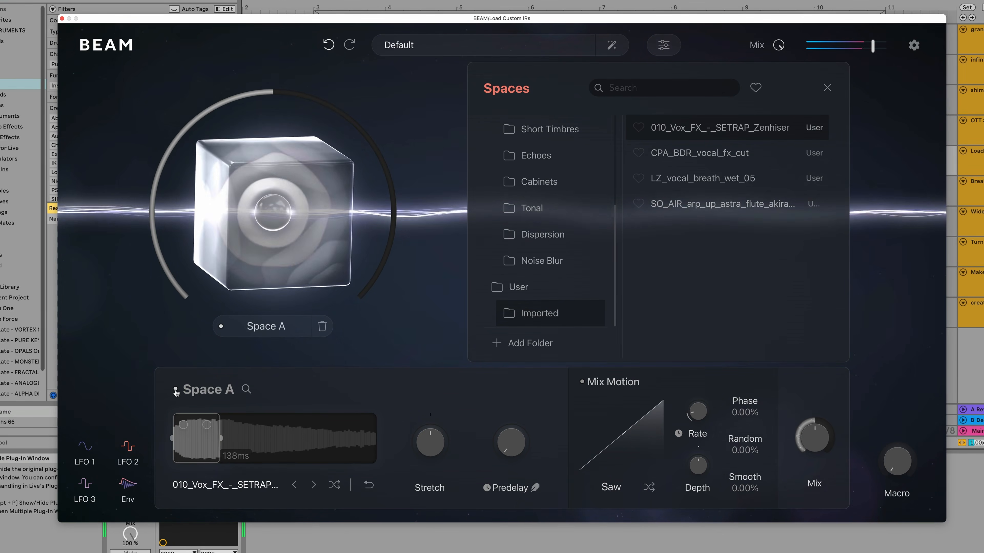
{"action": "left_click", "coordinate": [175, 390]}
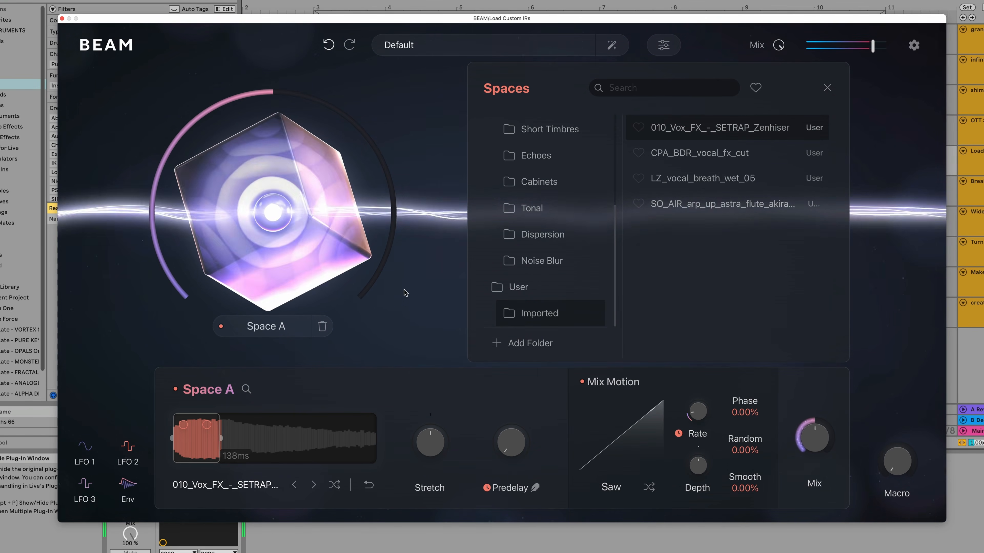
- Try the CPA_BDR_vocal_fx_cut impulse, then load LZ_vocal_breath_wet_05 into Space A
{"action": "left_click", "coordinate": [704, 152]}
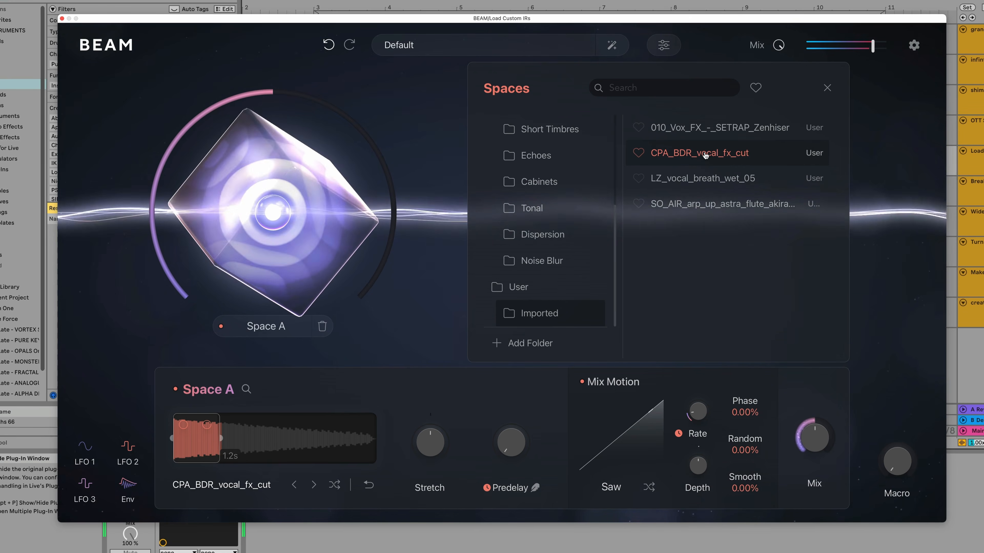
{"action": "left_click", "coordinate": [713, 181]}
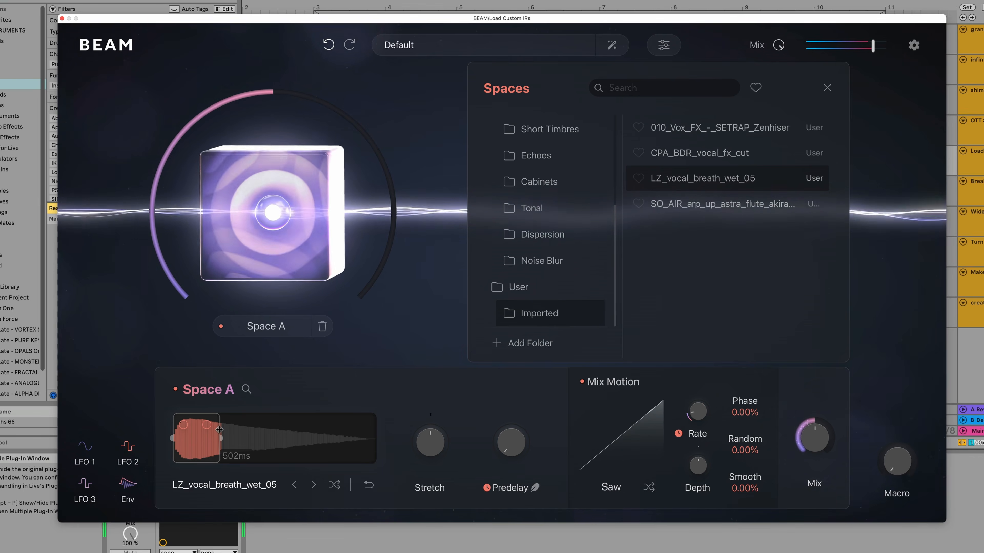
- Extend the impulse region to about 1.3 s and adjust the Stretch amount
{"action": "left_click_drag", "start_coordinate": [220, 441], "coordinate": [293, 450]}
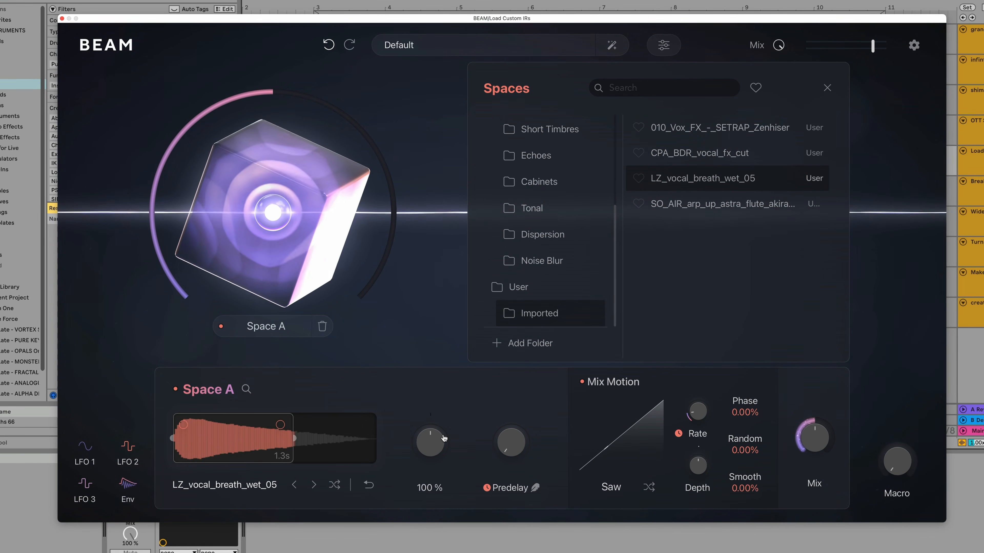
{"action": "left_click_drag", "start_coordinate": [440, 448], "coordinate": [448, 420]}
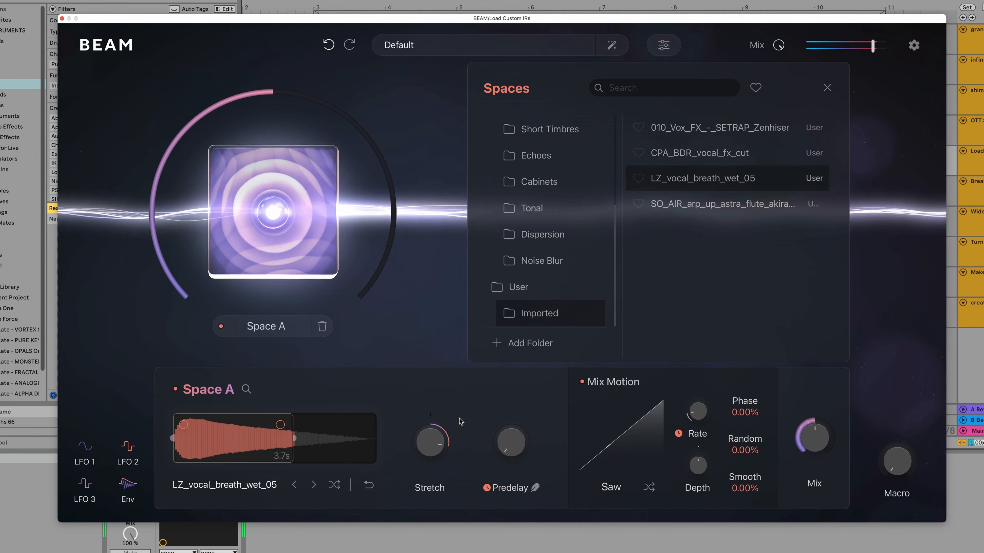
{"action": "left_click_drag", "start_coordinate": [432, 440], "coordinate": [432, 453]}
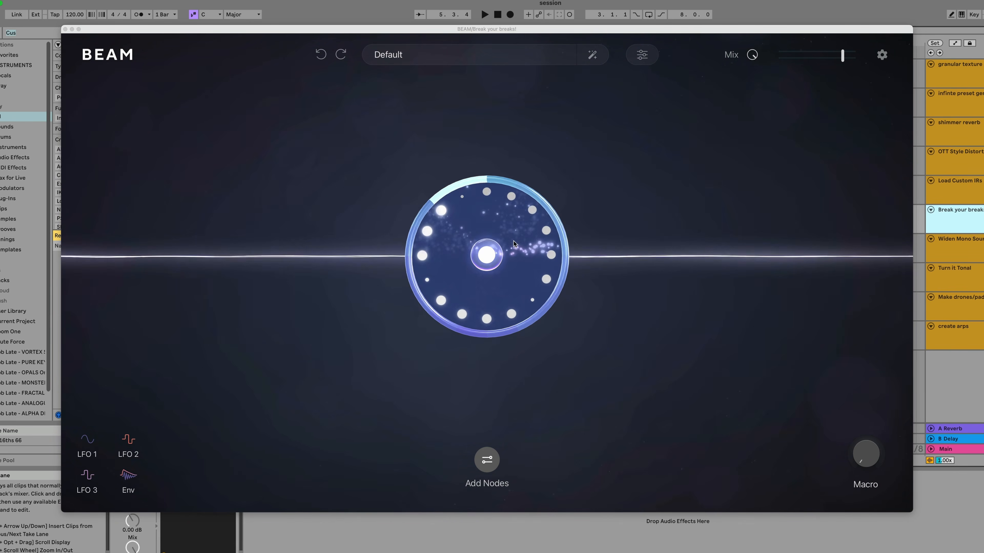
- Open the Time A node and toggle it off and on while playing the break
{"action": "left_click", "coordinate": [513, 242]}
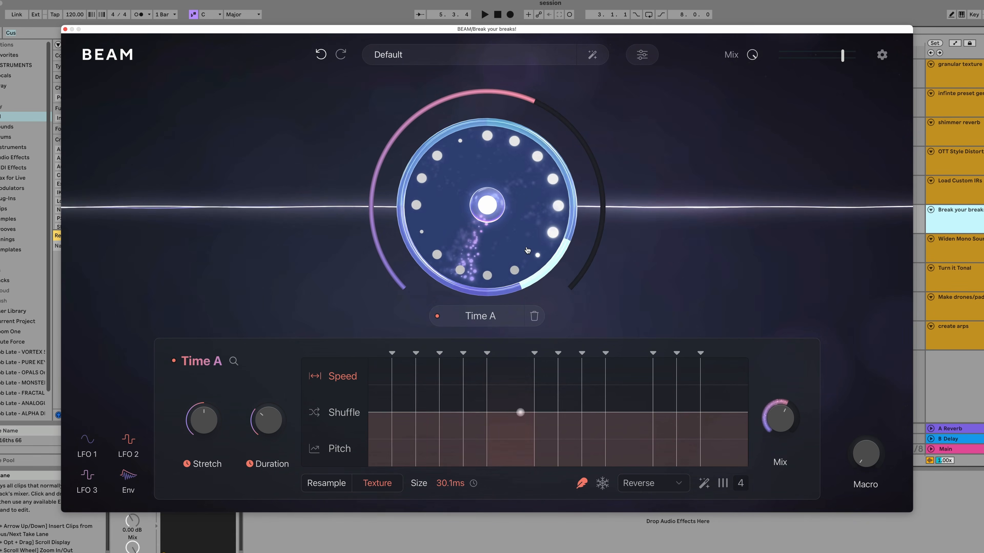
{"action": "left_click", "coordinate": [174, 362]}
{"action": "key", "text": "space"}
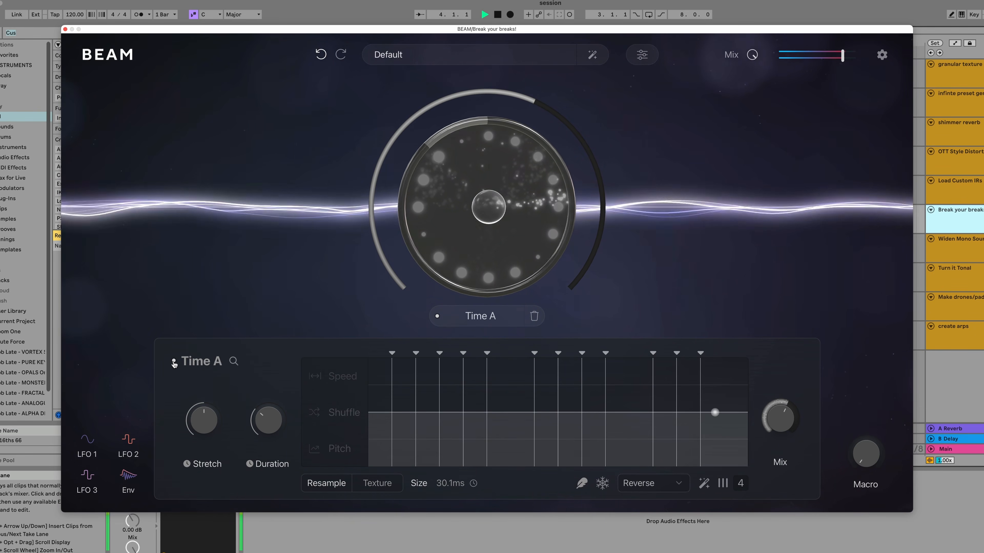
{"action": "key", "text": "space"}
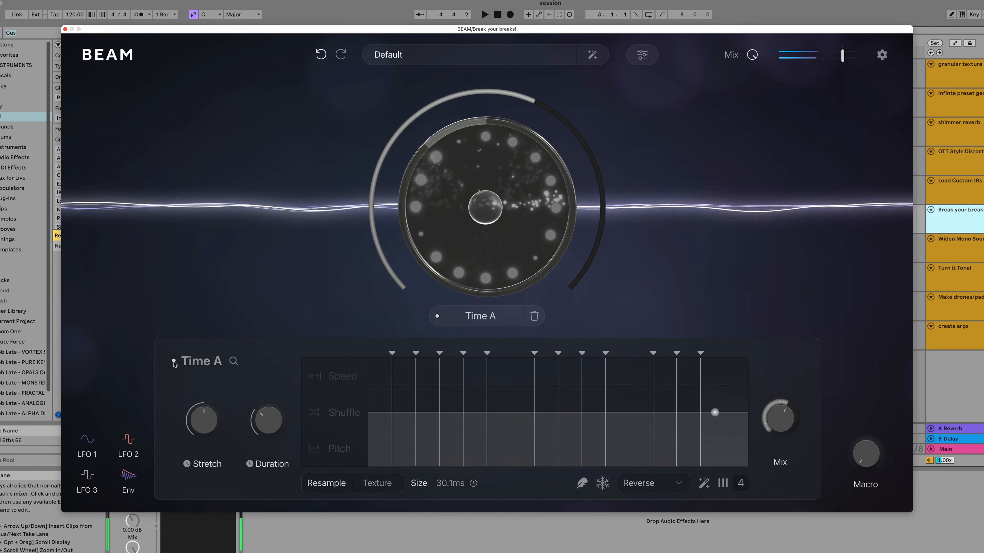
{"action": "left_click", "coordinate": [174, 362]}
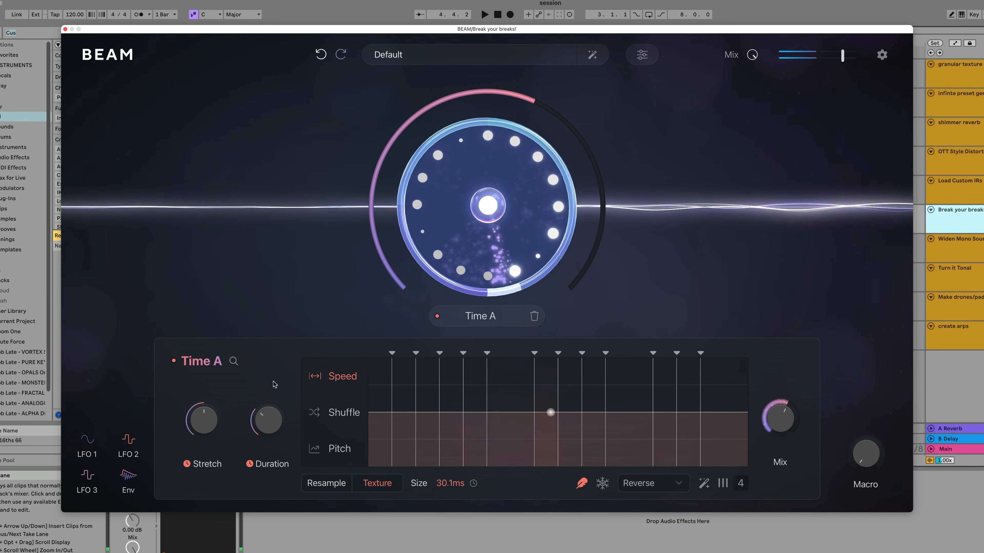
{"action": "key", "text": "space"}
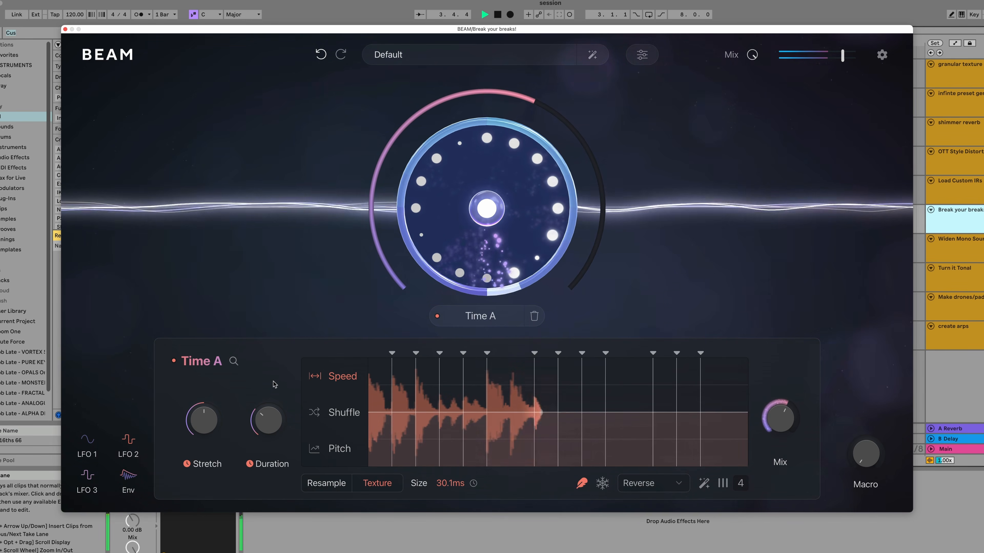
- Set Time A's Mix to 100% and switch the editor to the Speed lane
{"action": "left_click_drag", "start_coordinate": [780, 418], "coordinate": [803, 394]}
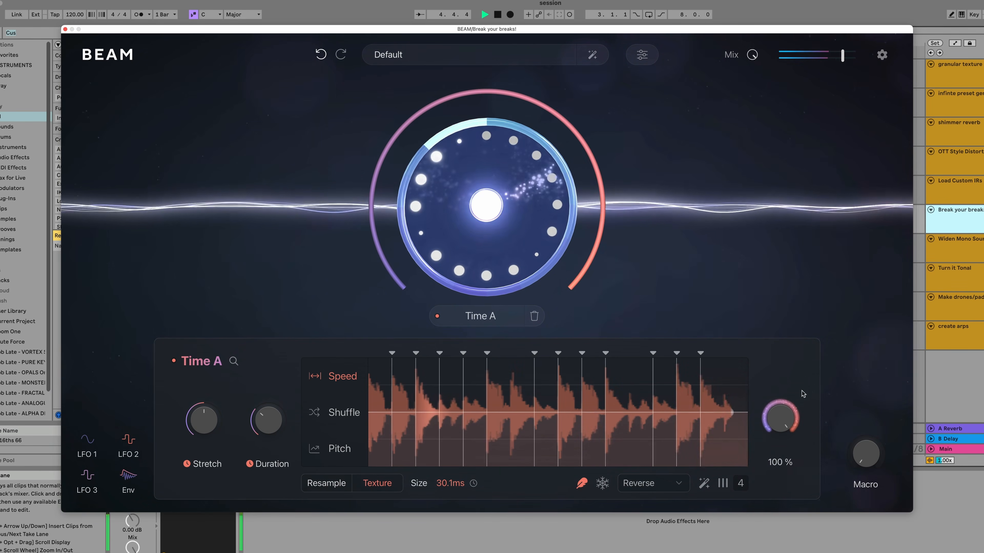
{"action": "key", "text": "space"}
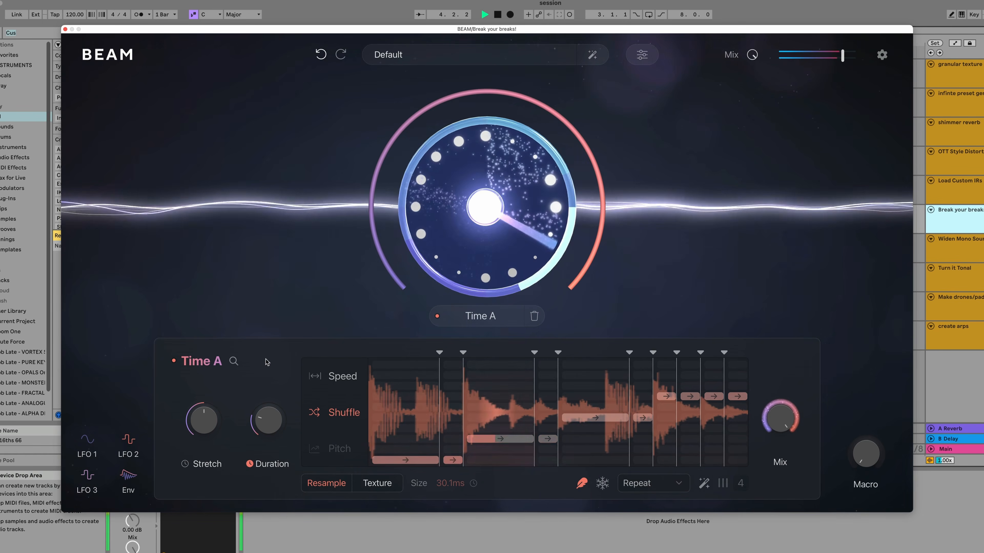
{"action": "left_click", "coordinate": [343, 376]}
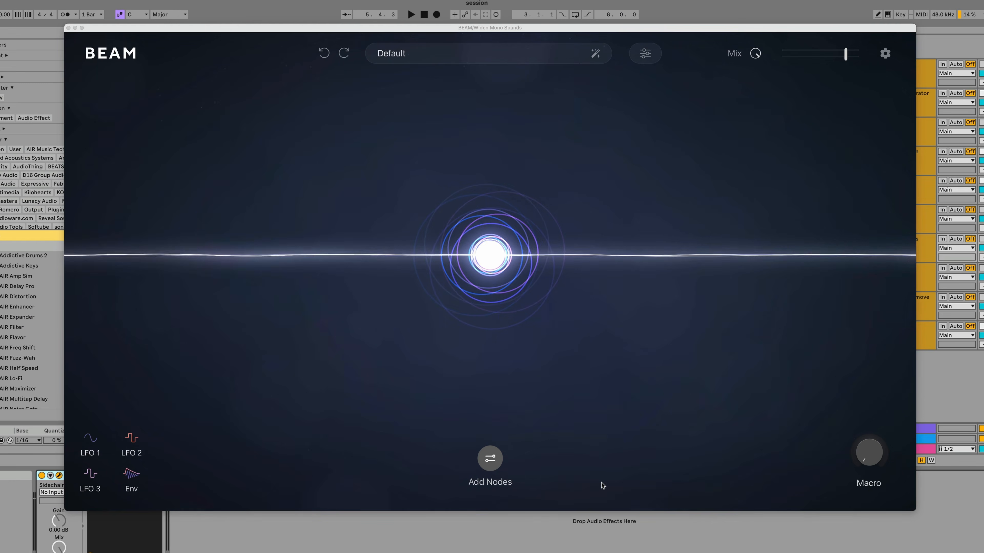
- Open the Haze A node and toggle its bypass
{"action": "left_click", "coordinate": [485, 276]}
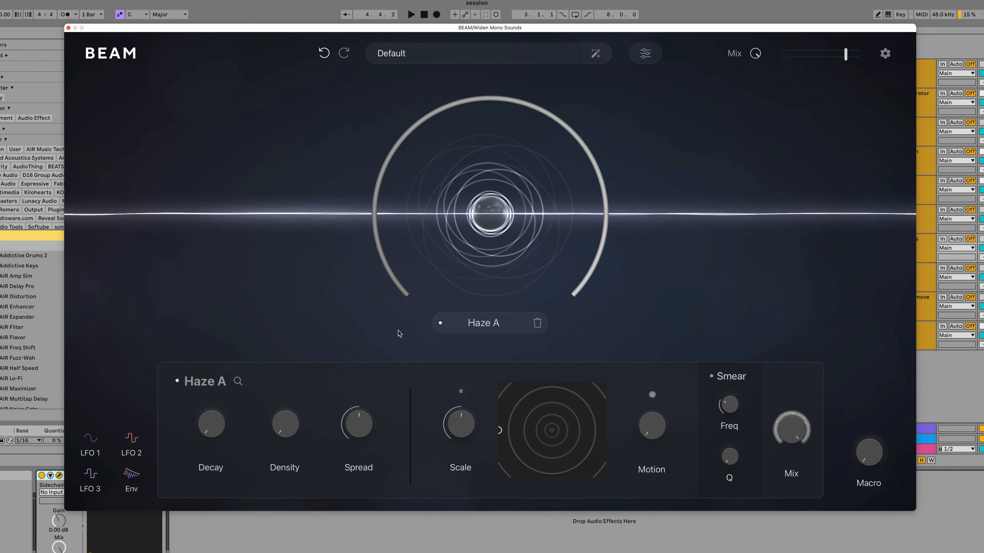
{"action": "left_click", "coordinate": [440, 323]}
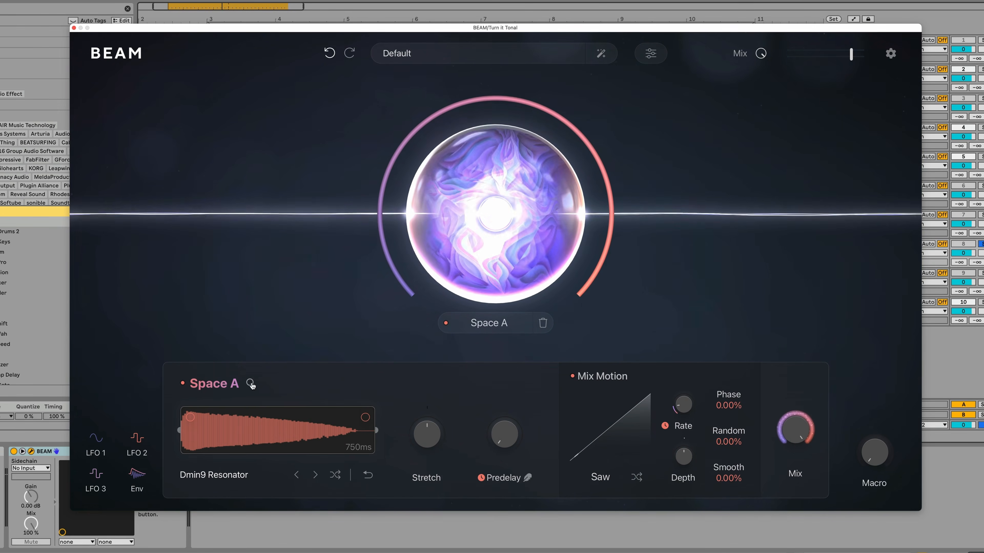
- Open Space A's impulse response browser and go to the Tonal folder
{"action": "left_click", "coordinate": [250, 383]}
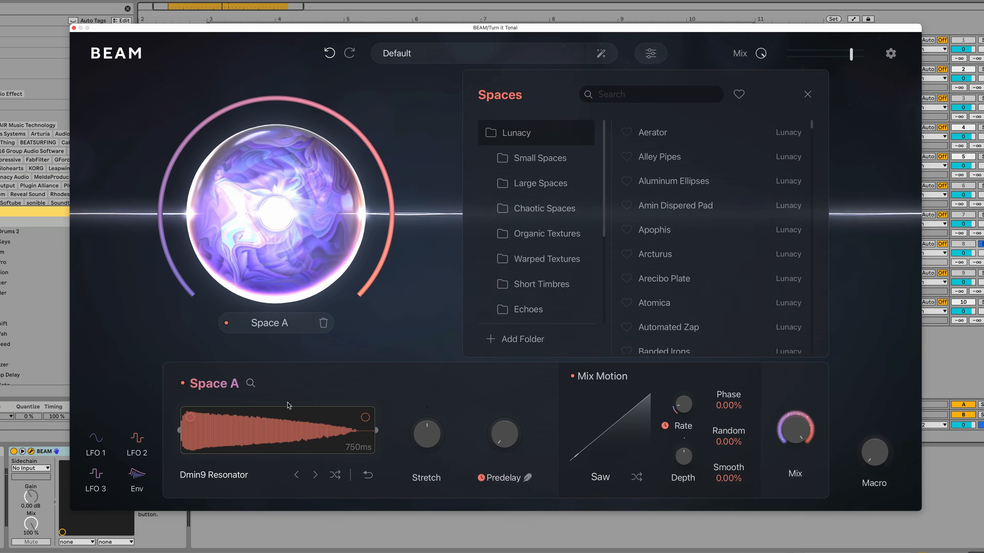
{"action": "scroll", "coordinate": [570, 267], "scroll_direction": "down", "scroll_amount": 5}
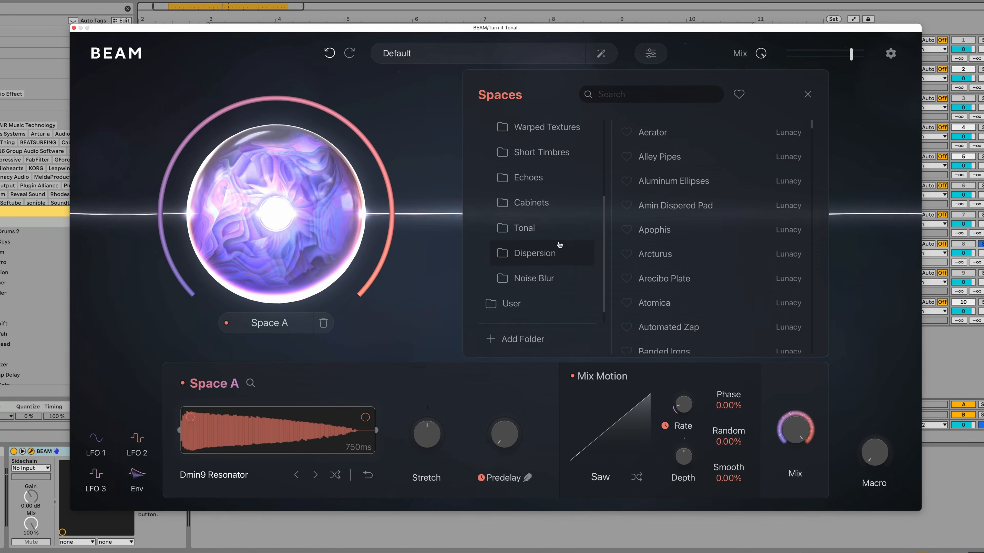
{"action": "left_click", "coordinate": [556, 237]}
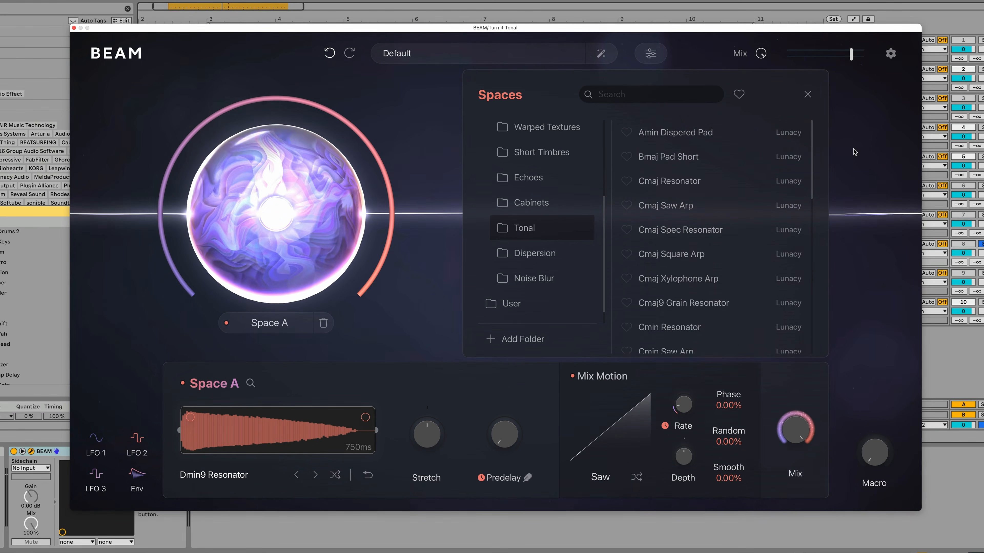
- Toggle the Space A node and audition the Cmaj Square Arp and Dmin Spec Resonator impulses
{"action": "left_click", "coordinate": [226, 324]}
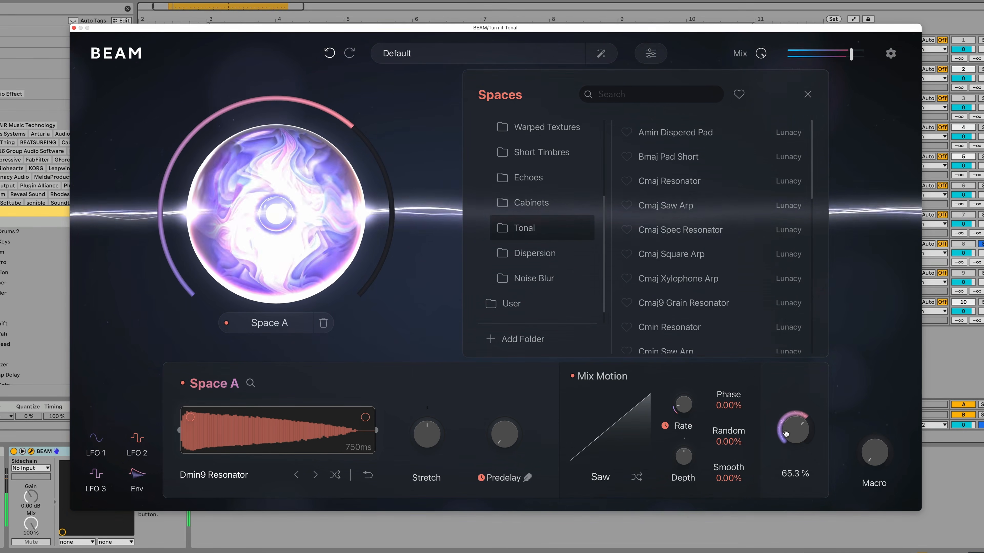
{"action": "left_click", "coordinate": [689, 253]}
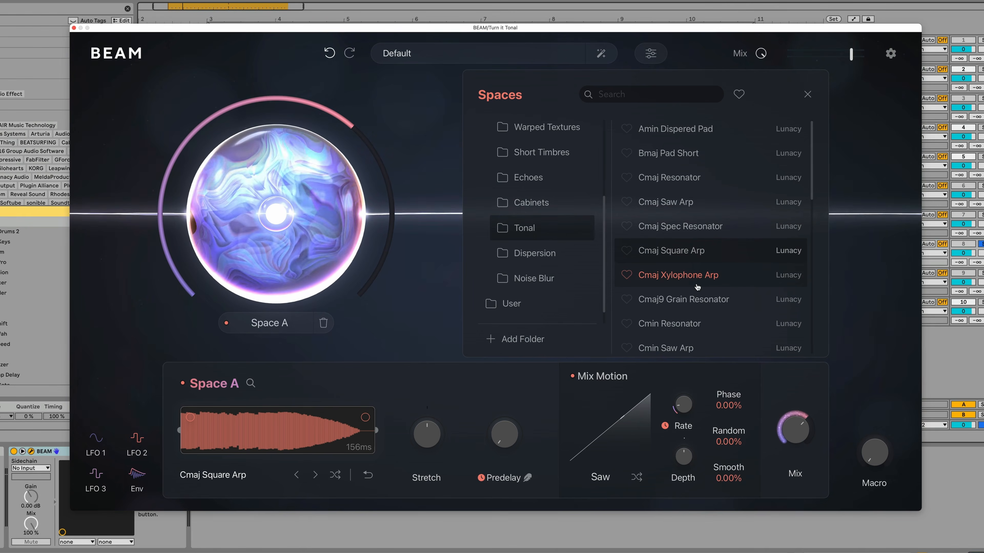
{"action": "scroll", "coordinate": [697, 287], "scroll_direction": "down", "scroll_amount": 5}
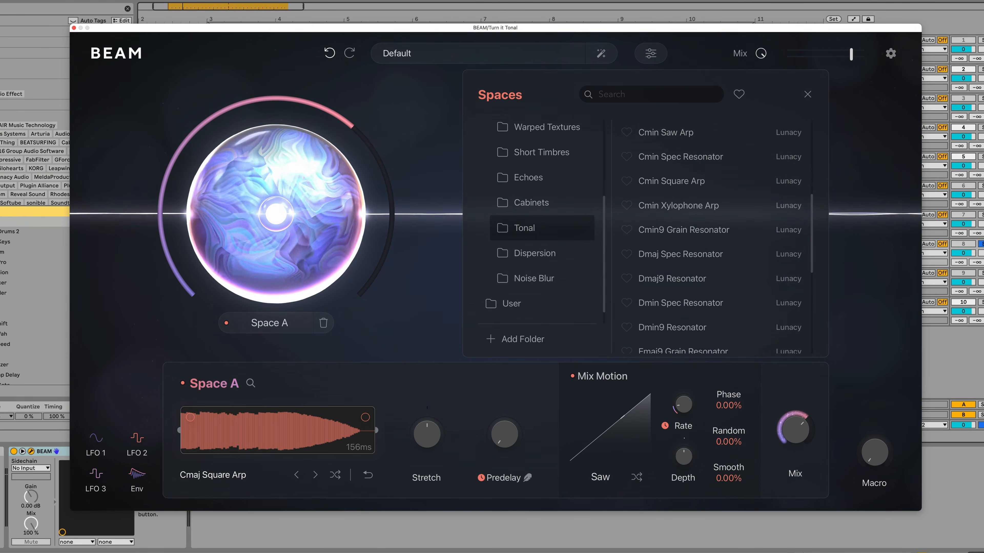
{"action": "left_click", "coordinate": [705, 303]}
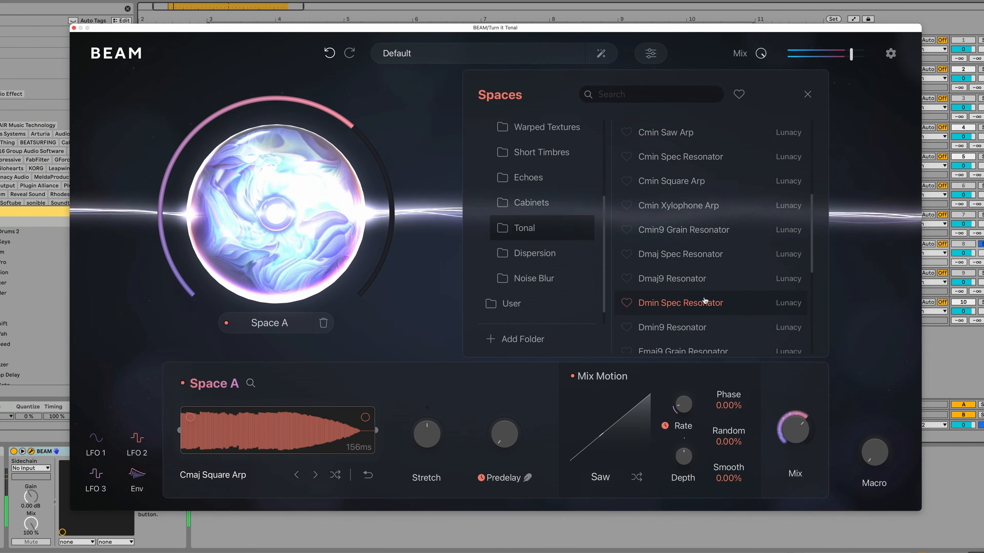
- Load the Fmin9 Grain Resonator impulse and set Space A's Mix to about 60%
{"action": "scroll", "coordinate": [705, 302], "scroll_direction": "down", "scroll_amount": 5}
{"action": "left_click", "coordinate": [728, 308]}
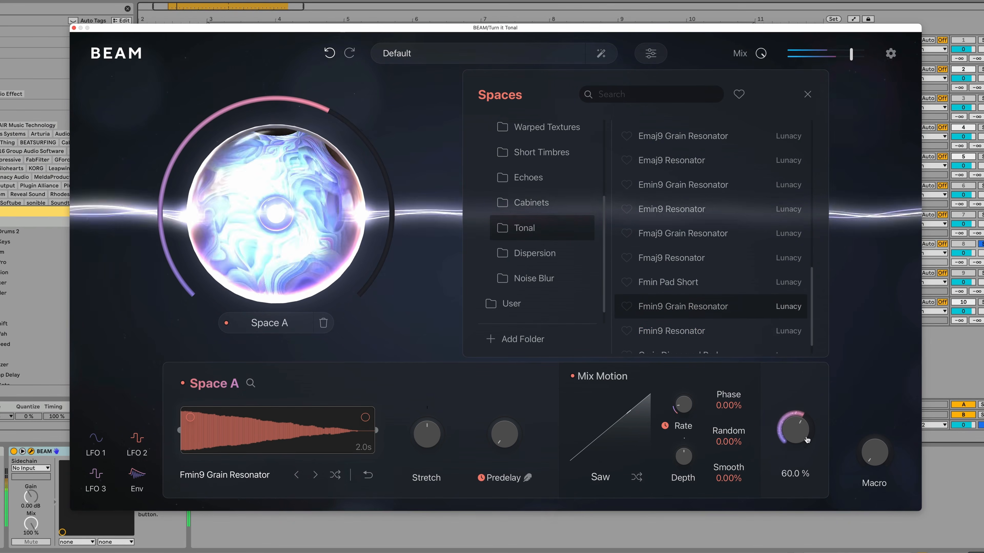
{"action": "left_click_drag", "start_coordinate": [806, 440], "coordinate": [807, 434]}
- Load the Gmin Dispersed Pad impulse and lower Space A's Mix to 43.3%
{"action": "scroll", "coordinate": [732, 309], "scroll_direction": "down", "scroll_amount": 2}
{"action": "left_click", "coordinate": [715, 331]}
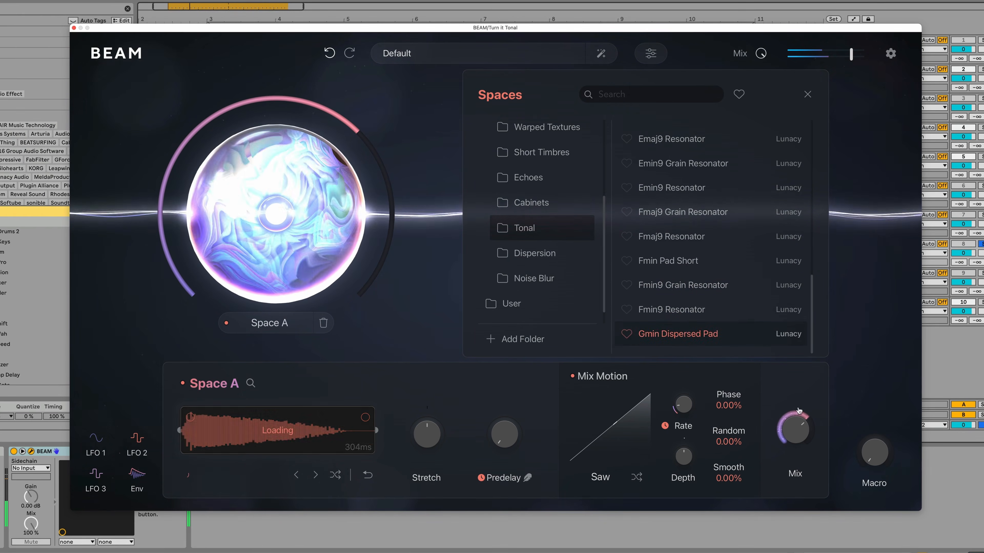
{"action": "left_click_drag", "start_coordinate": [806, 434], "coordinate": [804, 467]}
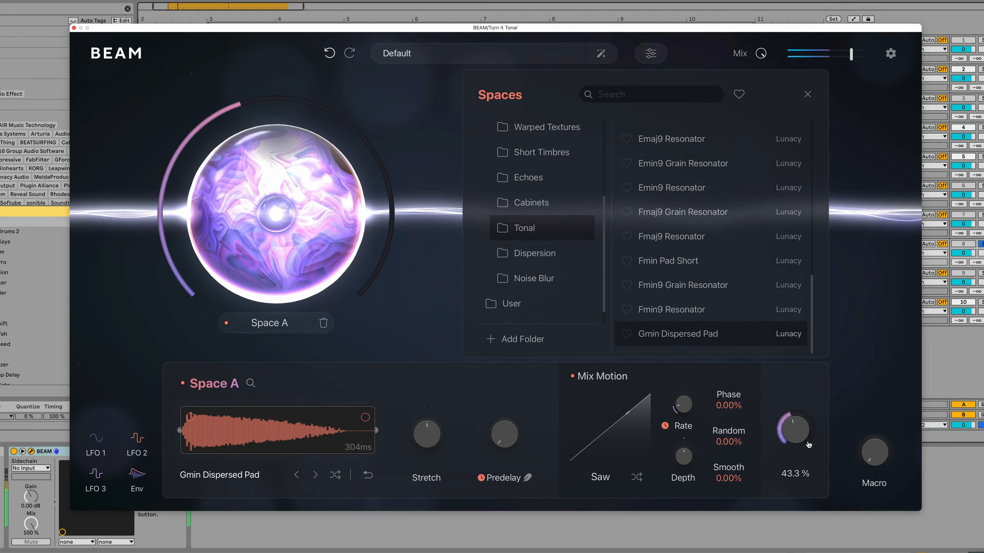